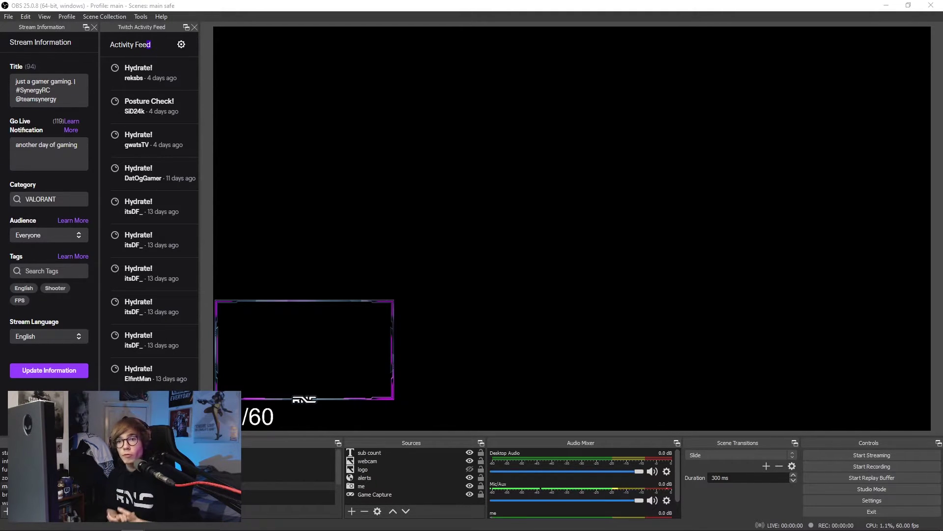
# Find OBS Studio through the Start menu search and return to its window.
pyautogui.press('super')
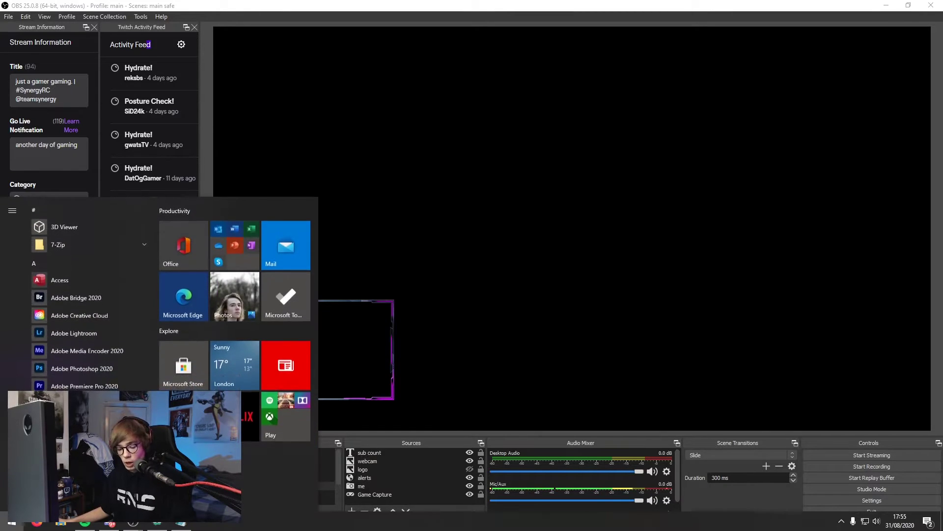
pyautogui.write('obs')
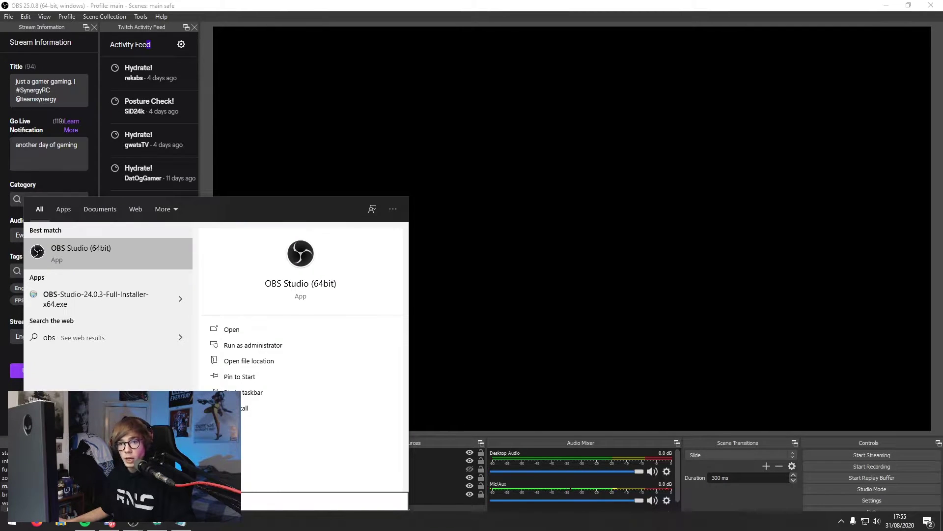
pyautogui.rightClick(87, 253)
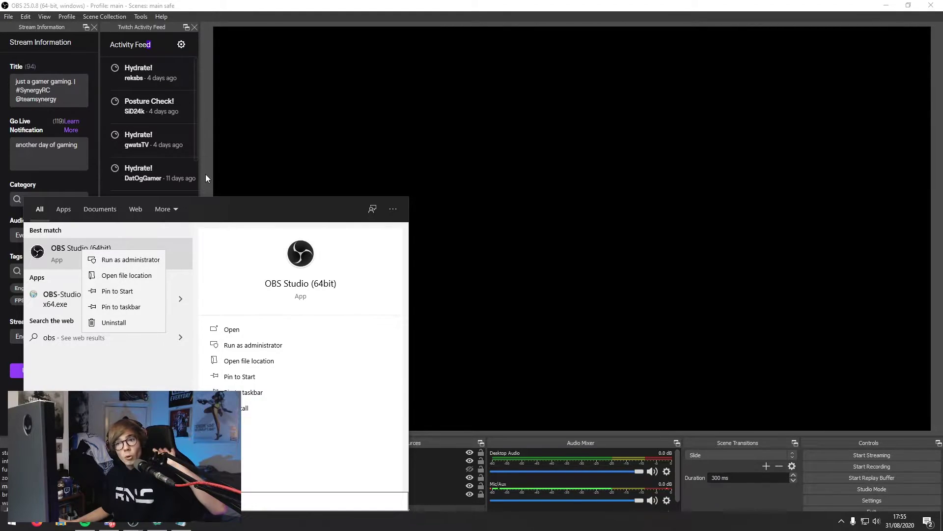
pyautogui.click(104, 262)
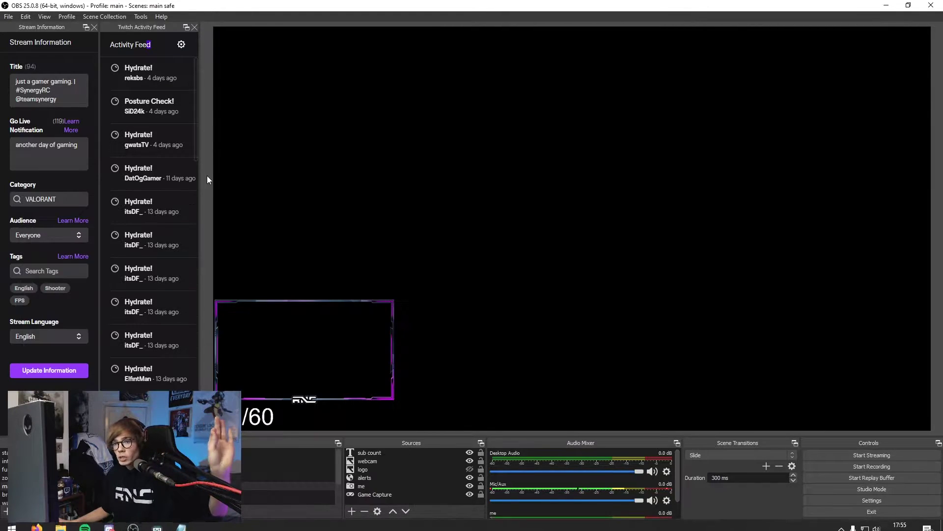
# Review the Game Capture properties, try specific-window mode and Force Scaling, then discard the changes.
pyautogui.doubleClick(386, 494)
pyautogui.moveTo(413, 324); pyautogui.dragTo(539, 255)
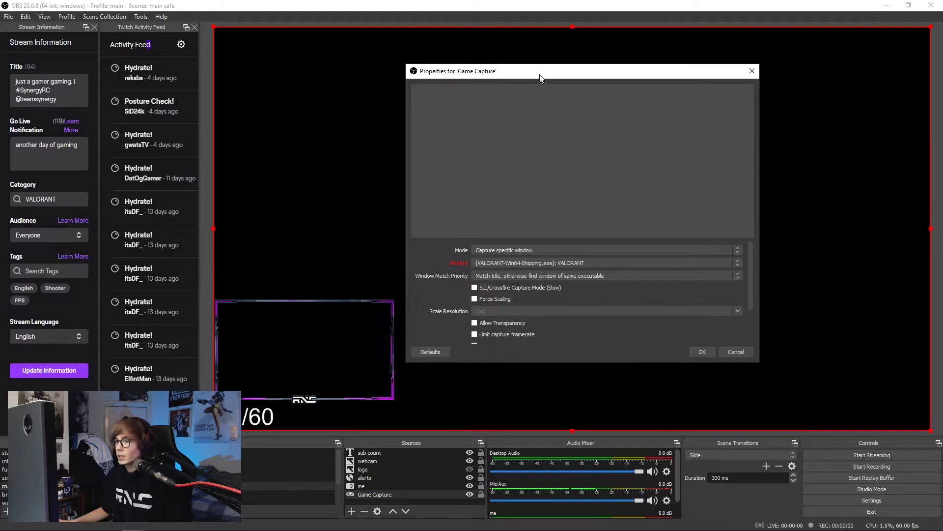
pyautogui.click(511, 252)
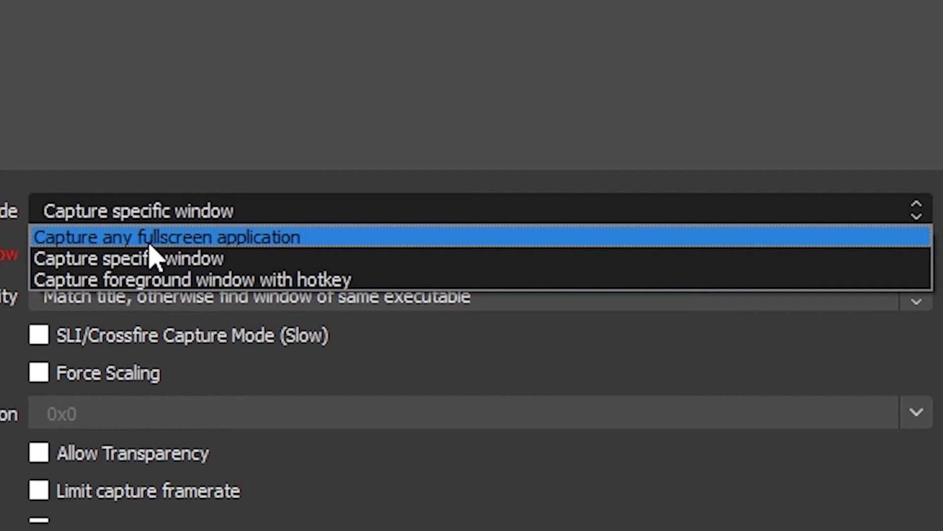
pyautogui.click(172, 210)
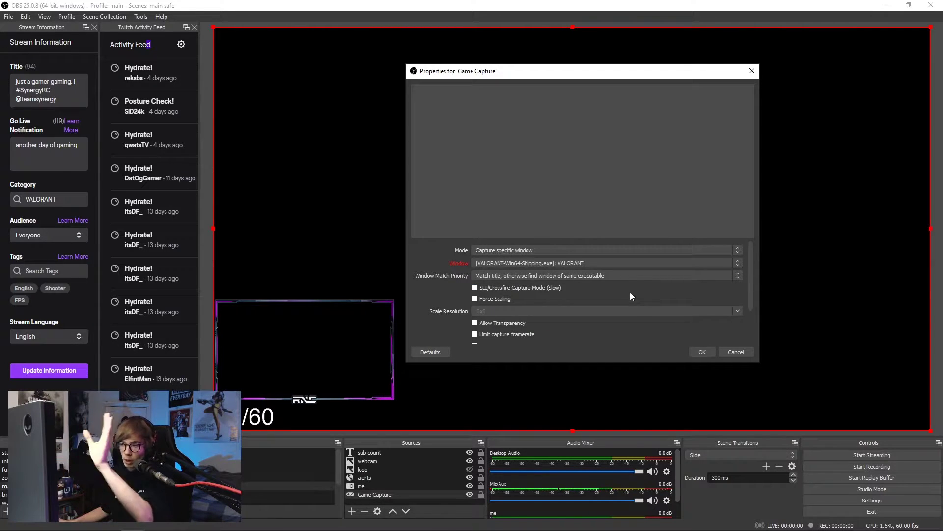
pyautogui.scroll(-2, 629, 290)
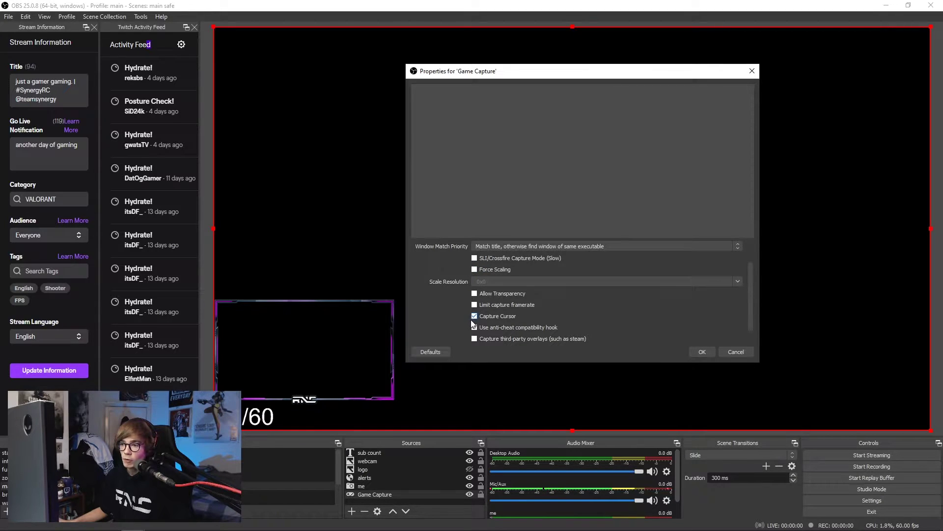
pyautogui.scroll(-1, 522, 324)
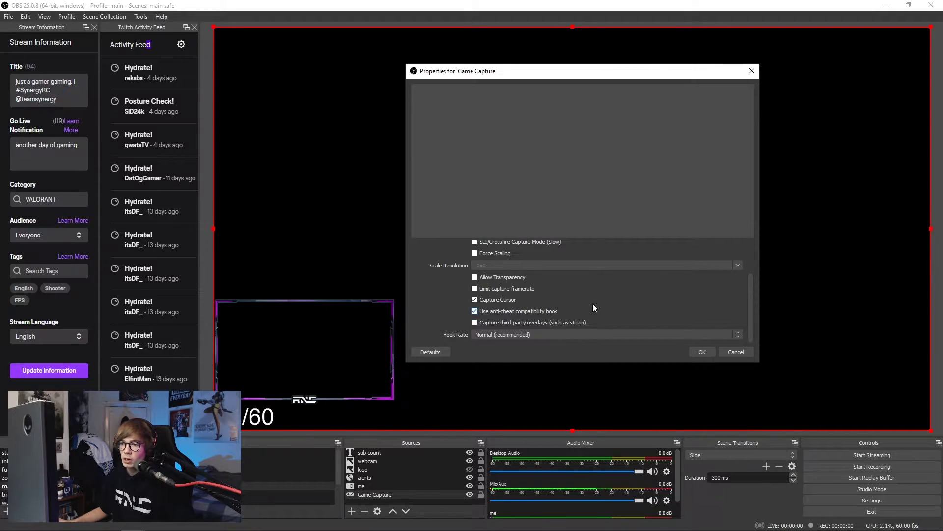
pyautogui.scroll(3, 597, 308)
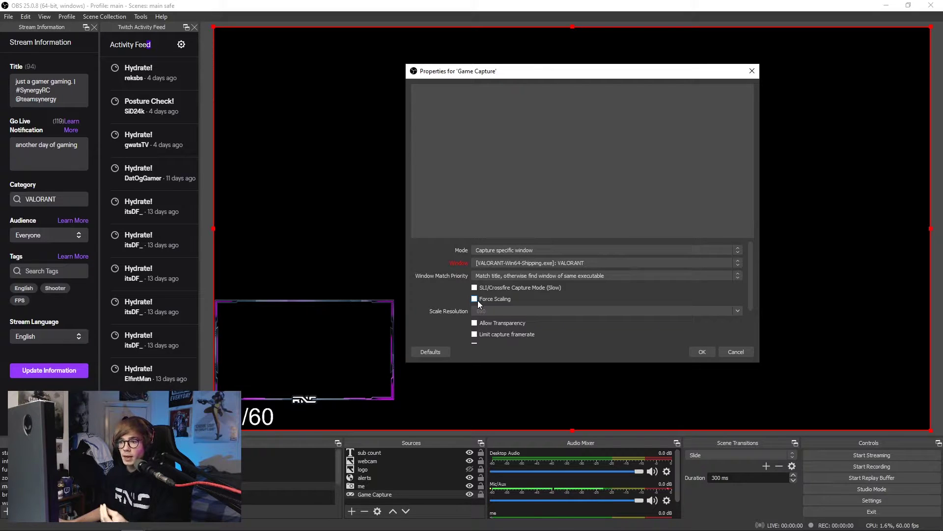
pyautogui.click(477, 301)
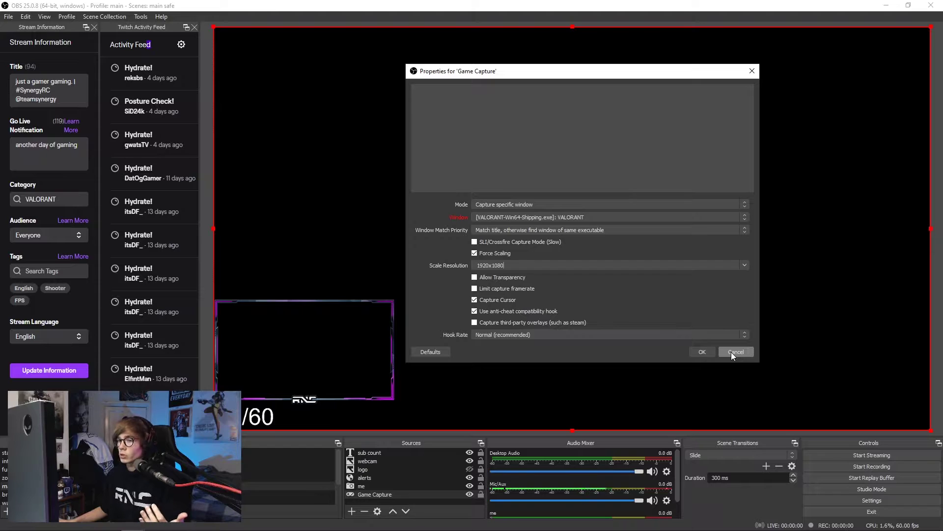
pyautogui.click(731, 352)
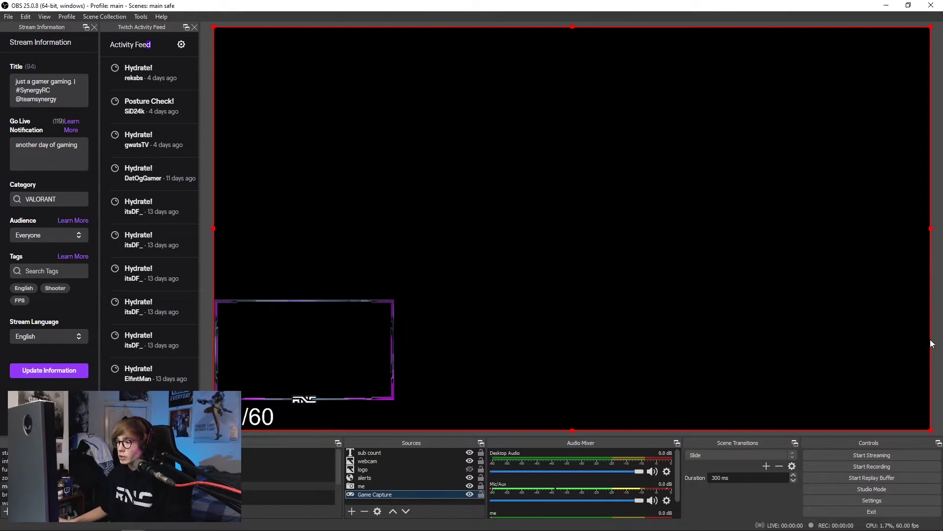
# Deselect Game Capture and untick Enable Preview in the preview's context menu.
pyautogui.click(936, 340)
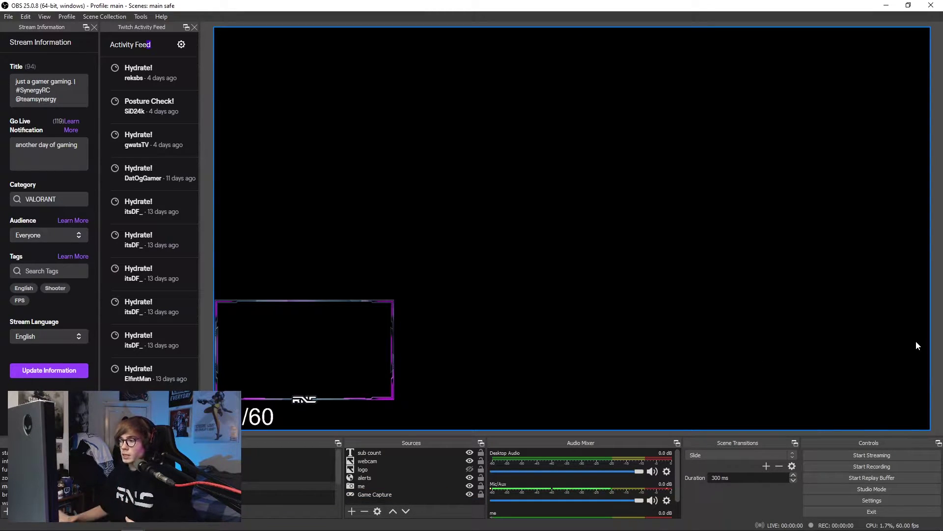
pyautogui.rightClick(938, 327)
pyautogui.click(901, 338)
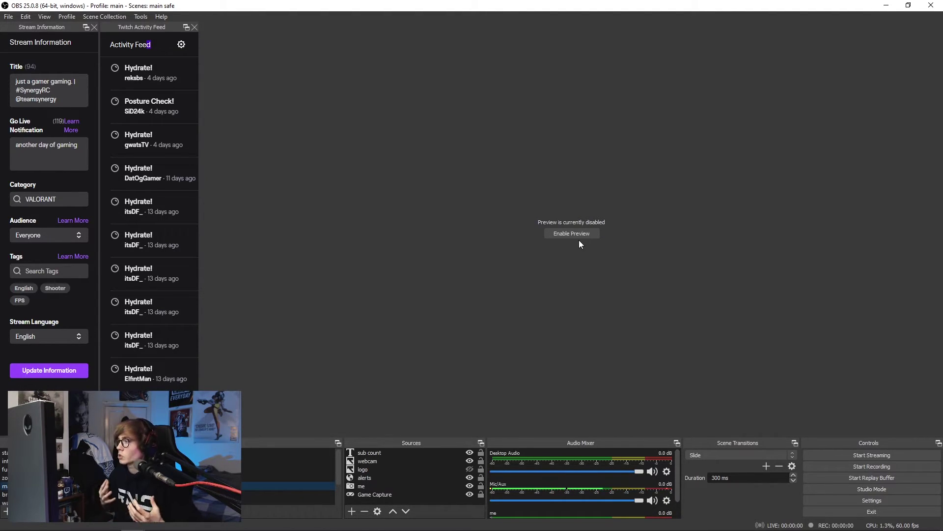
# On the Settings Stream page, keep Twitch as the service with BetterTTV and FrankerFaceZ chat add-ons.
pyautogui.click(848, 499)
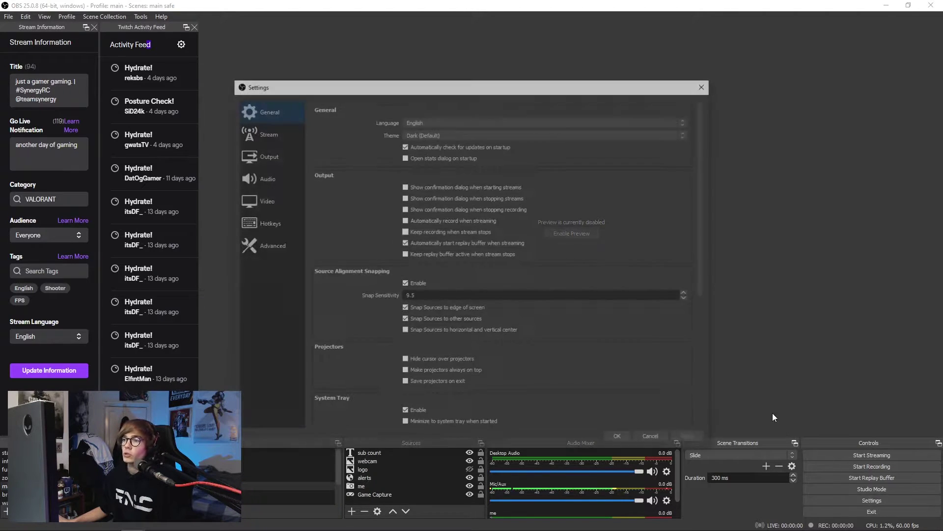
pyautogui.moveTo(480, 88); pyautogui.dragTo(593, 40)
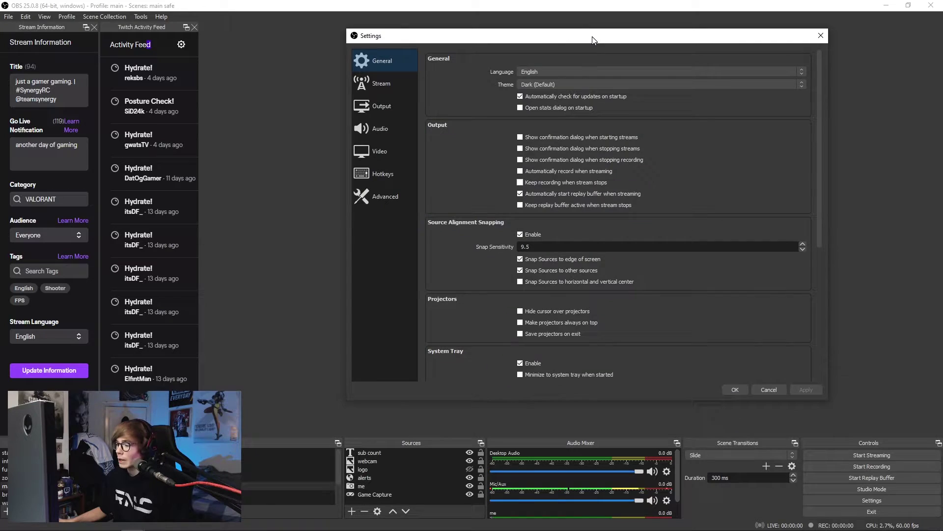
pyautogui.click(363, 89)
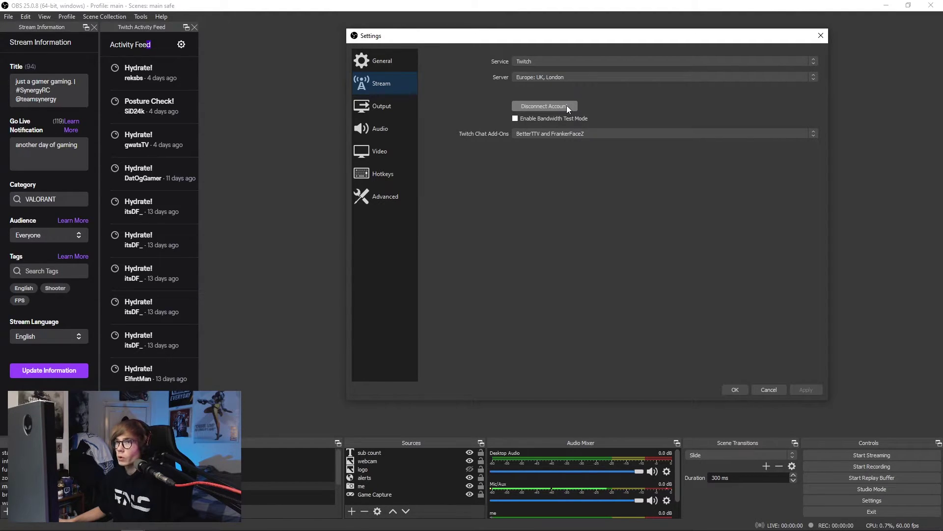
pyautogui.click(520, 62)
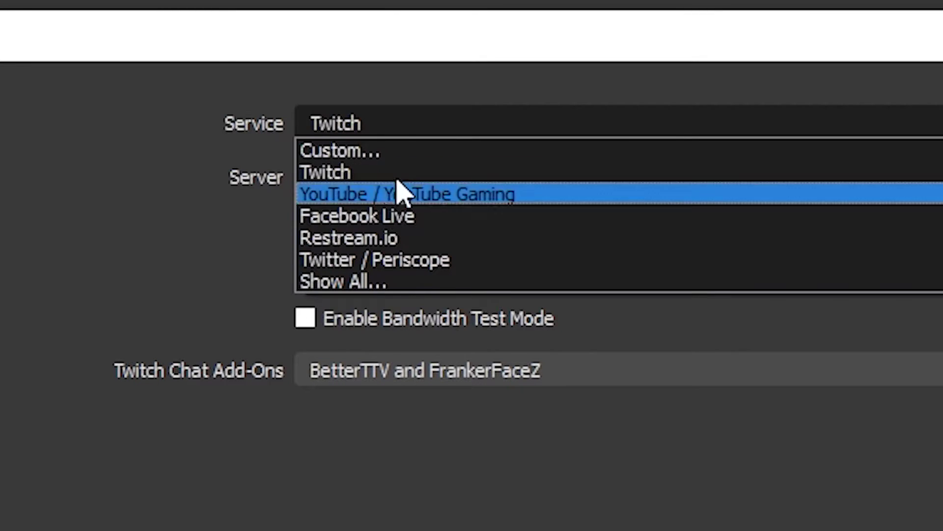
pyautogui.click(468, 72)
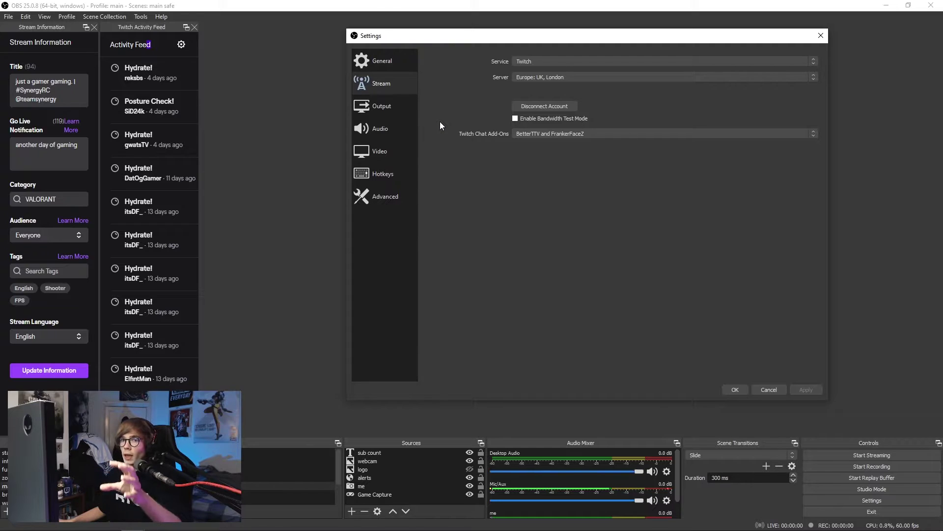
pyautogui.click(554, 134)
pyautogui.click(587, 132)
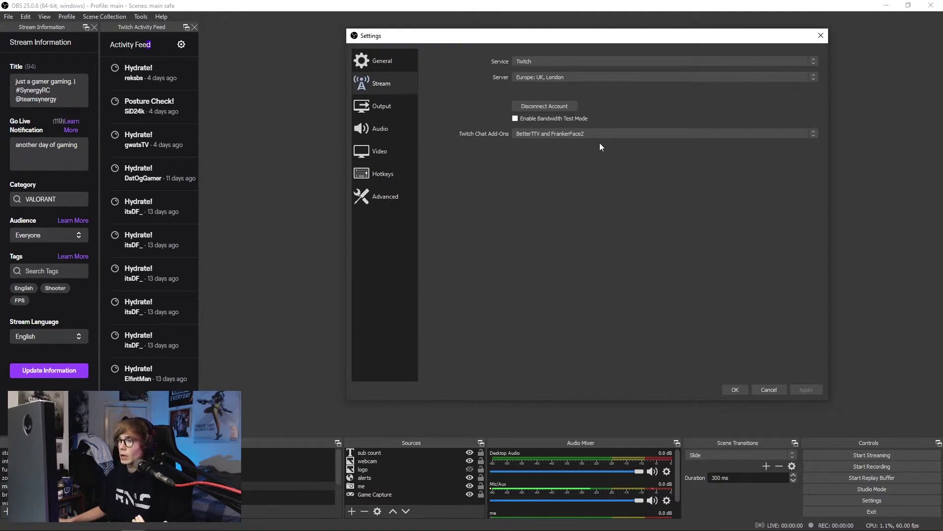
# Switch to the Output page and keep Output Mode on Advanced.
pyautogui.click(371, 108)
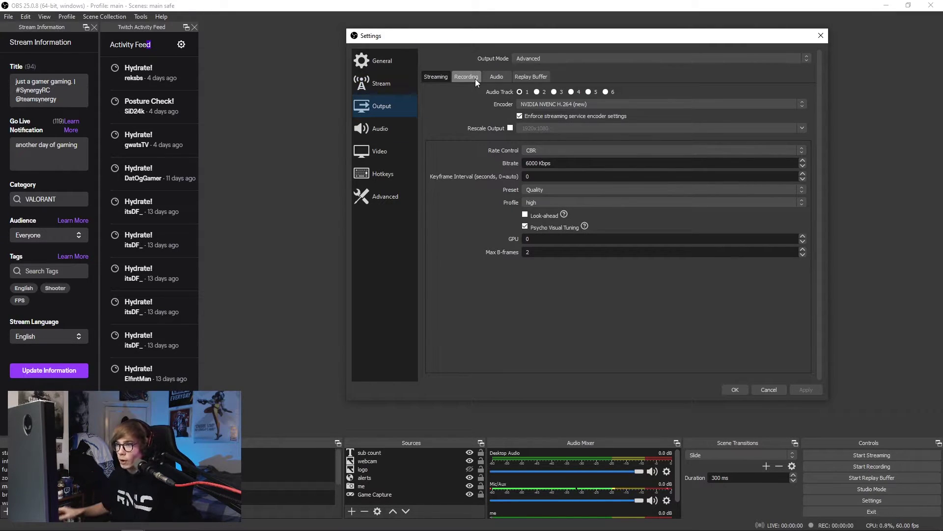
pyautogui.click(552, 57)
pyautogui.click(552, 57)
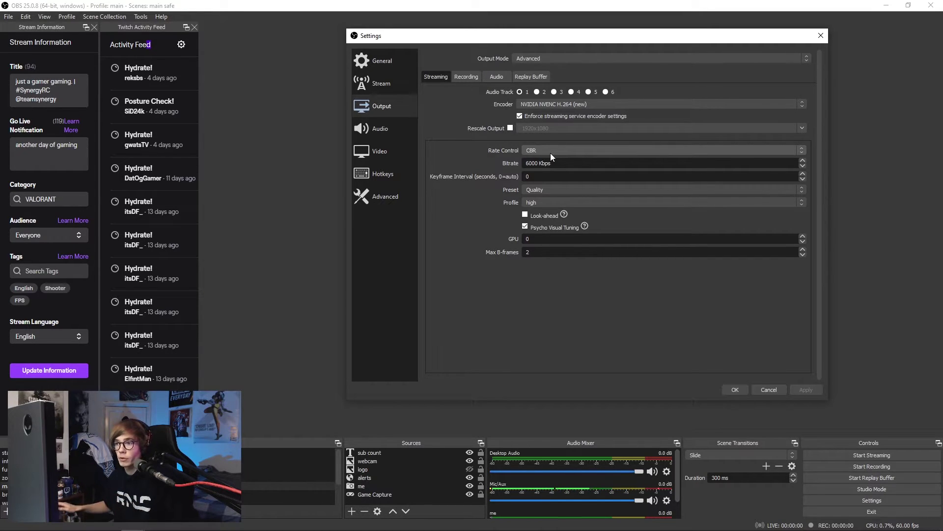
# Keep the NVENC streaming encoder on the Quality preset and the high profile.
pyautogui.click(531, 190)
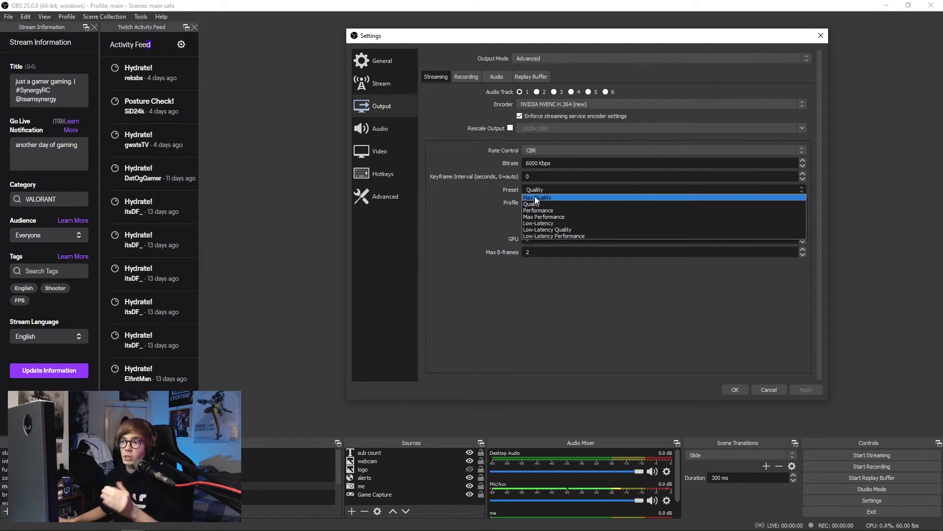
pyautogui.click(534, 204)
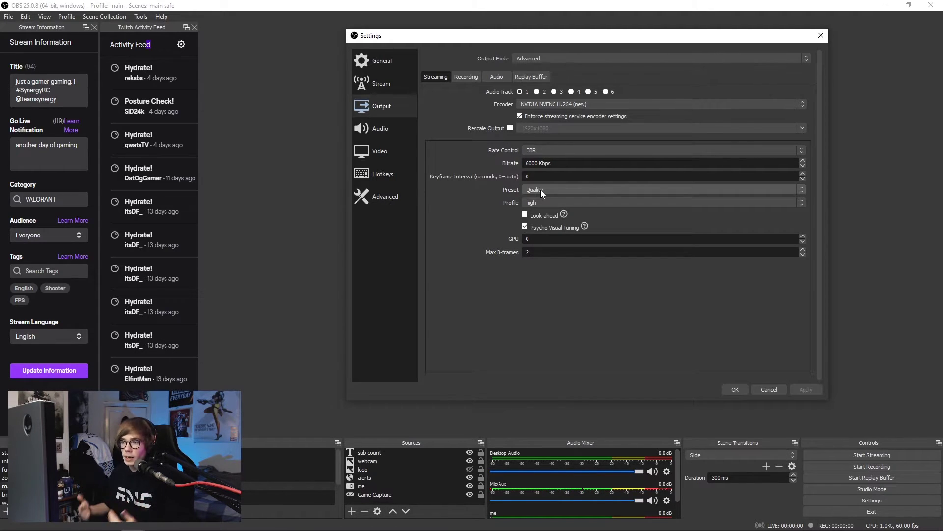
pyautogui.click(540, 190)
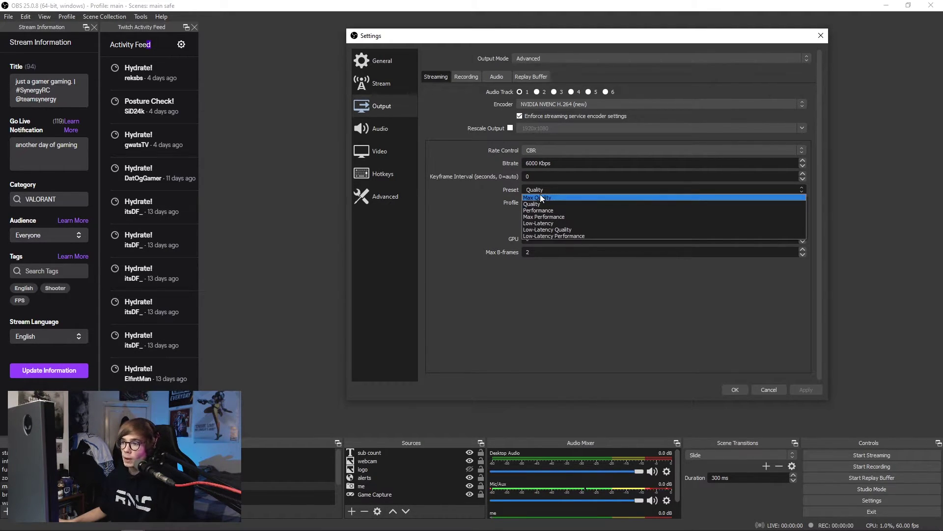
pyautogui.click(533, 203)
pyautogui.click(553, 203)
pyautogui.click(553, 207)
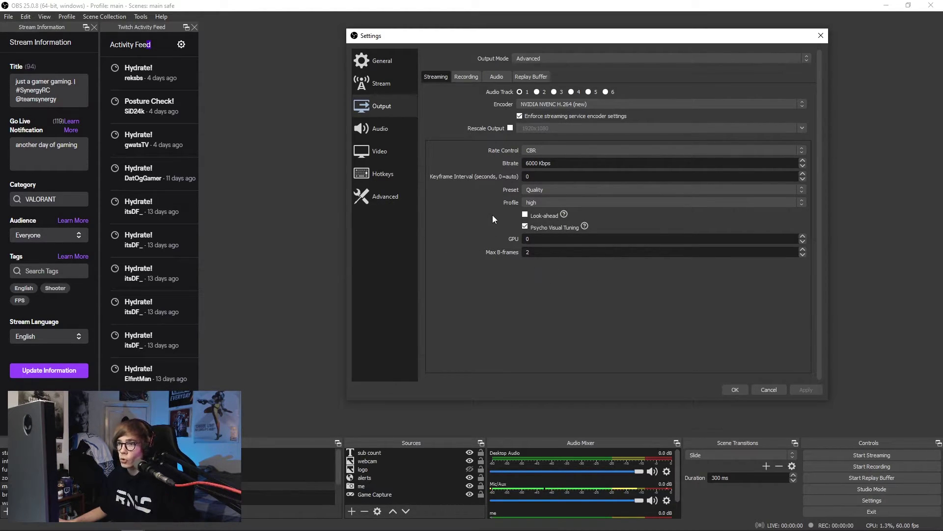
# Look through the Recording, Streaming and Audio output tabs, ending on the 120 s Replay Buffer.
pyautogui.click(466, 76)
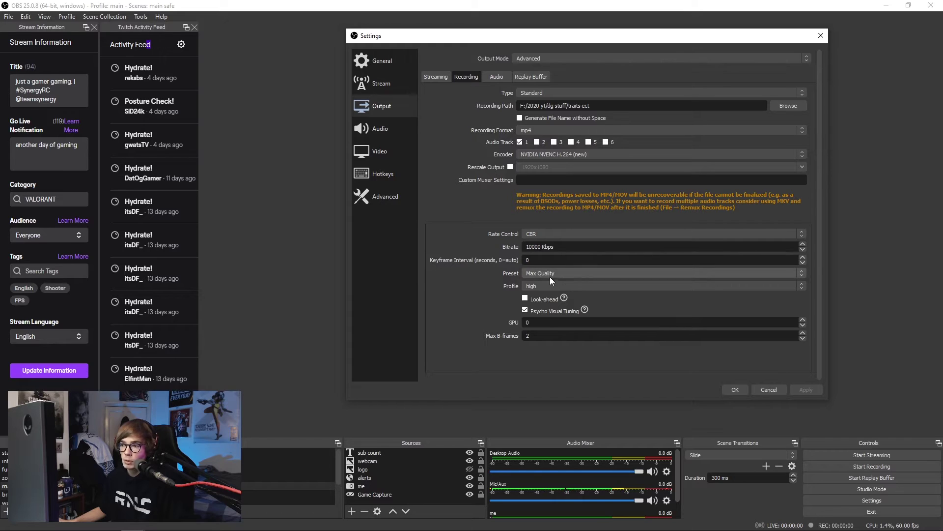
pyautogui.click(432, 78)
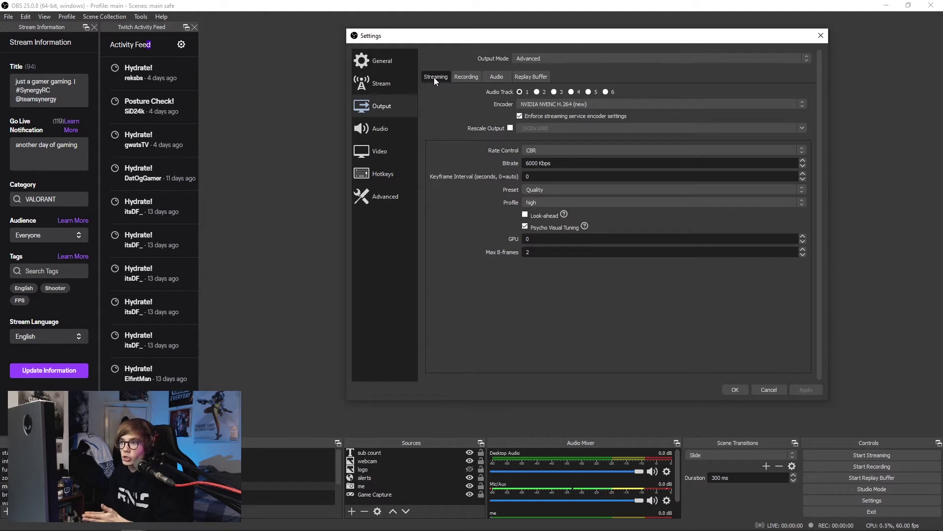
pyautogui.click(498, 76)
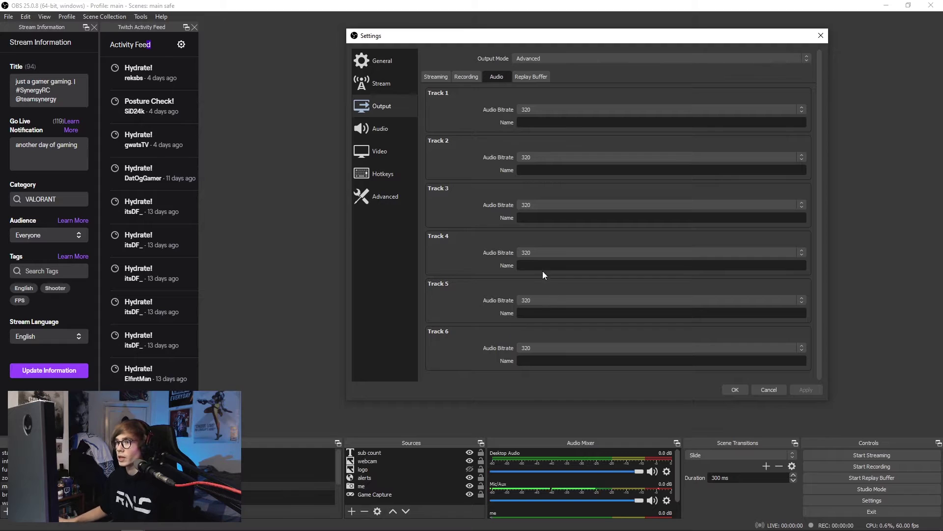
pyautogui.click(539, 78)
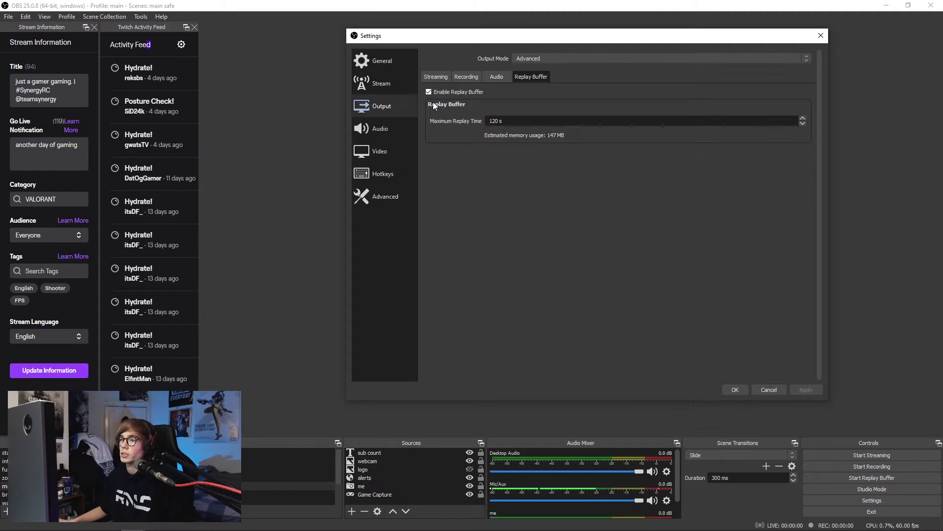
# Scroll through the Audio settings page, then move to the Video page.
pyautogui.click(402, 127)
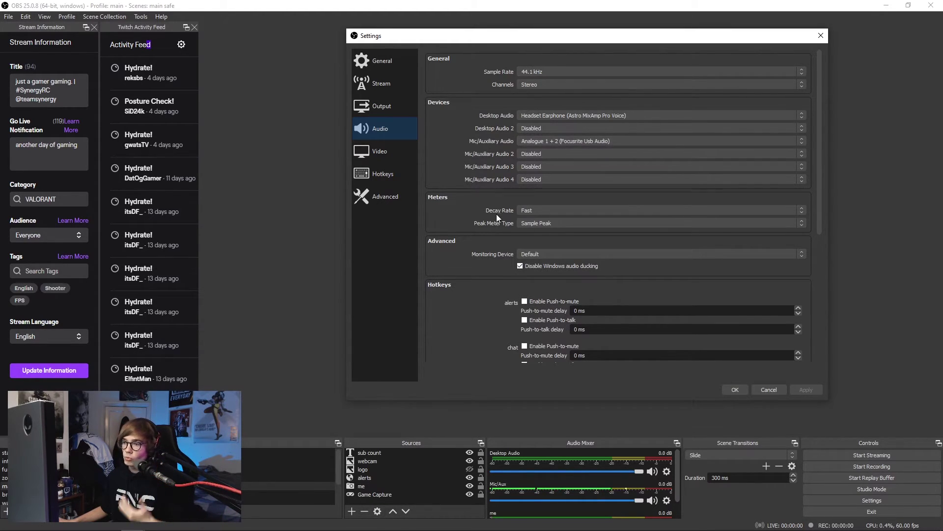
pyautogui.scroll(-5, 474, 211)
pyautogui.scroll(5, 488, 239)
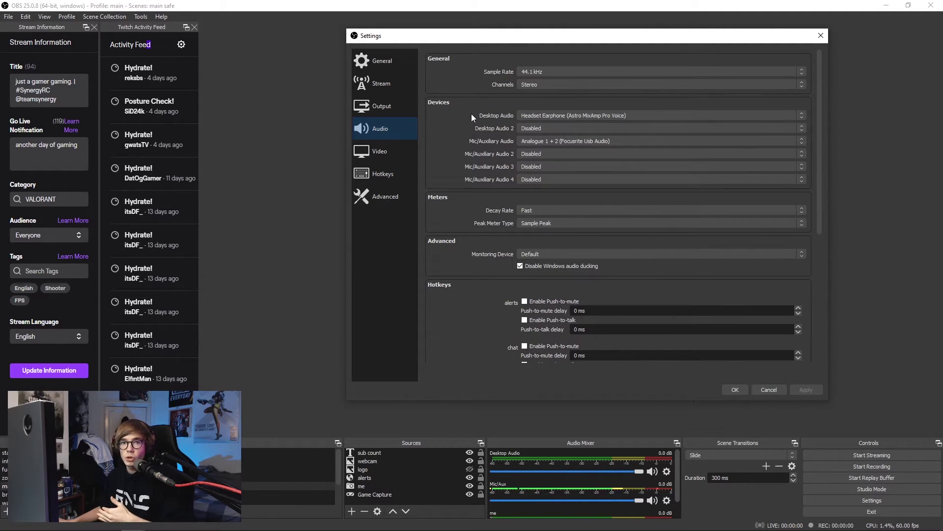
pyautogui.click(388, 152)
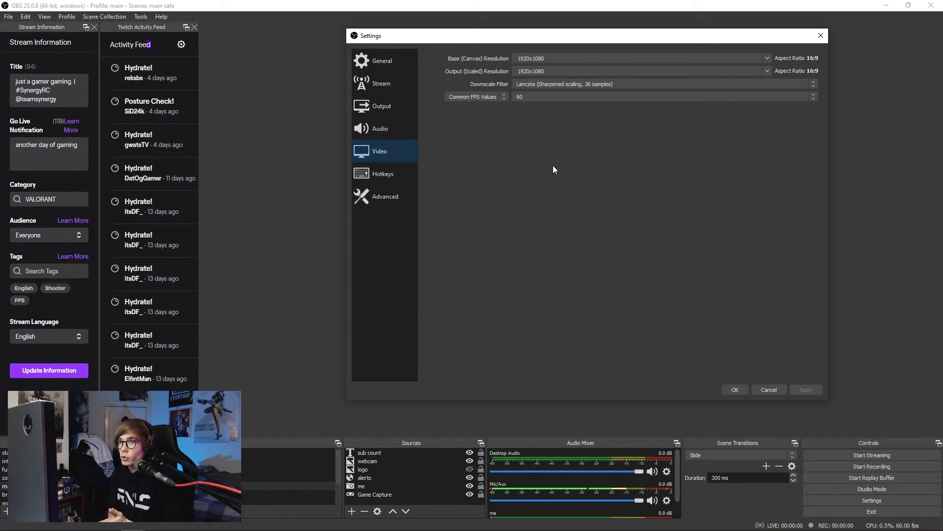
pyautogui.click(524, 72)
pyautogui.moveTo(562, 74); pyautogui.dragTo(485, 72)
pyautogui.write('1600x900')
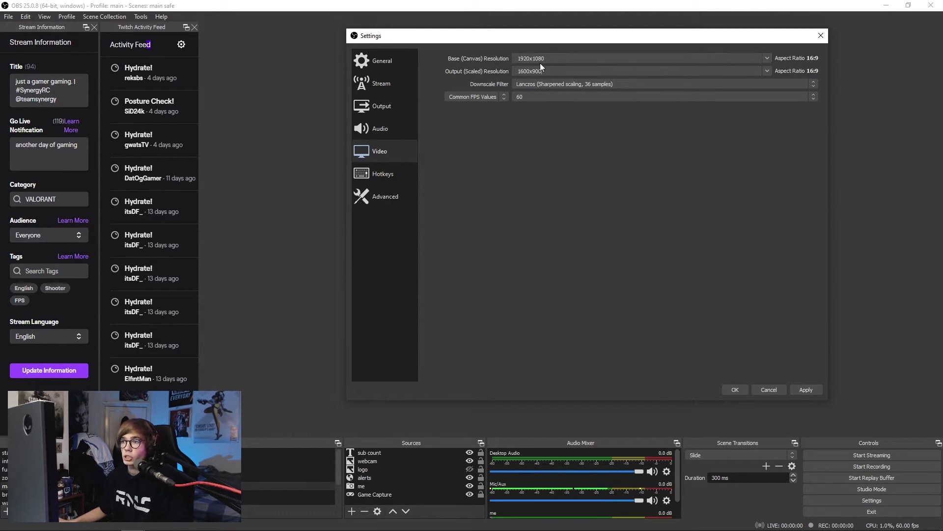
pyautogui.click(575, 71)
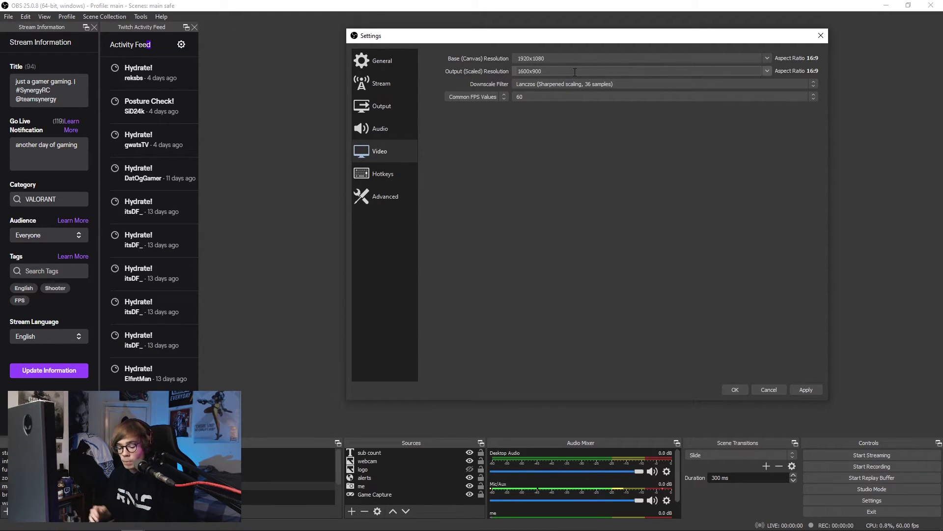
pyautogui.press('BackSpace')
pyautogui.press('BackSpace')
pyautogui.press('BackSpace')
pyautogui.press('BackSpace')
pyautogui.press('BackSpace')
pyautogui.press('BackSpace')
pyautogui.press('BackSpace')
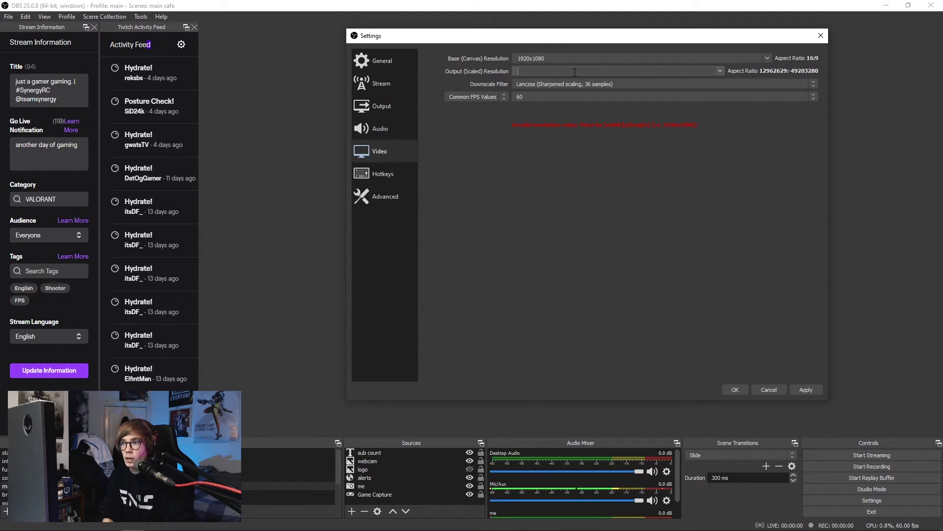
pyautogui.write('0')
pyautogui.press('BackSpace')
pyautogui.press('BackSpace')
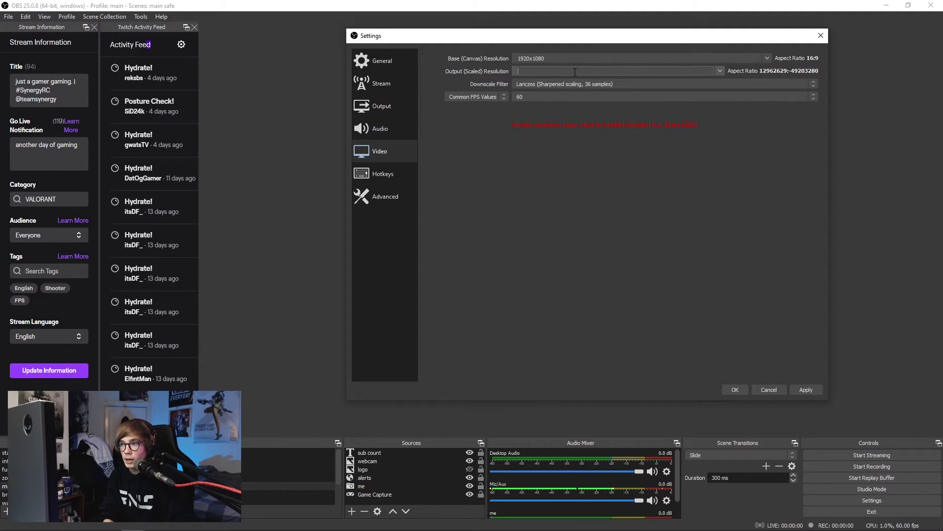
pyautogui.press('Tab')
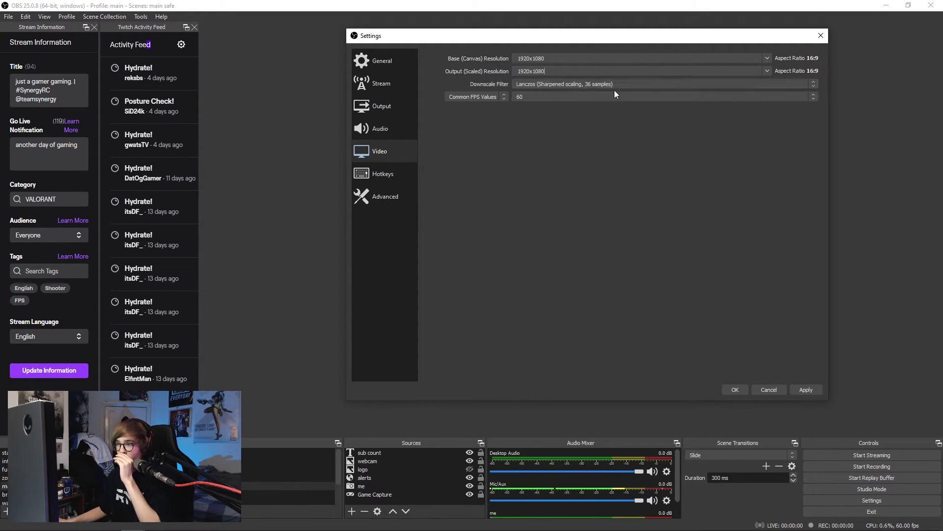
# Confirm 1920x1080 output resolution and 60 FPS, then close the Settings window.
pyautogui.click(768, 74)
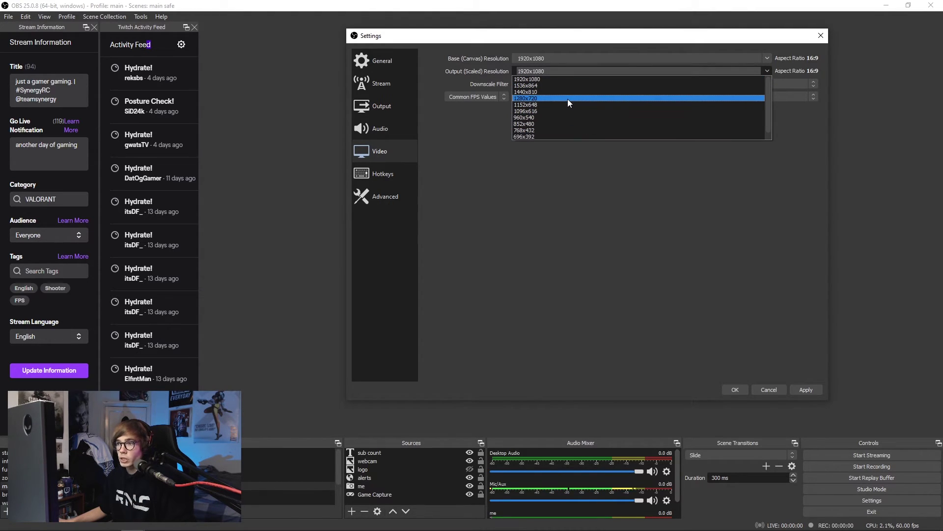
pyautogui.press('Escape')
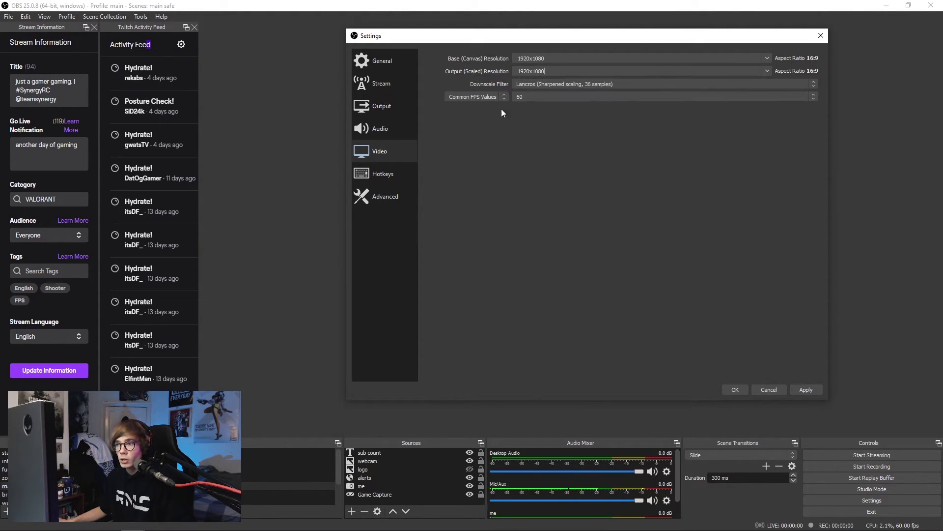
pyautogui.click(547, 99)
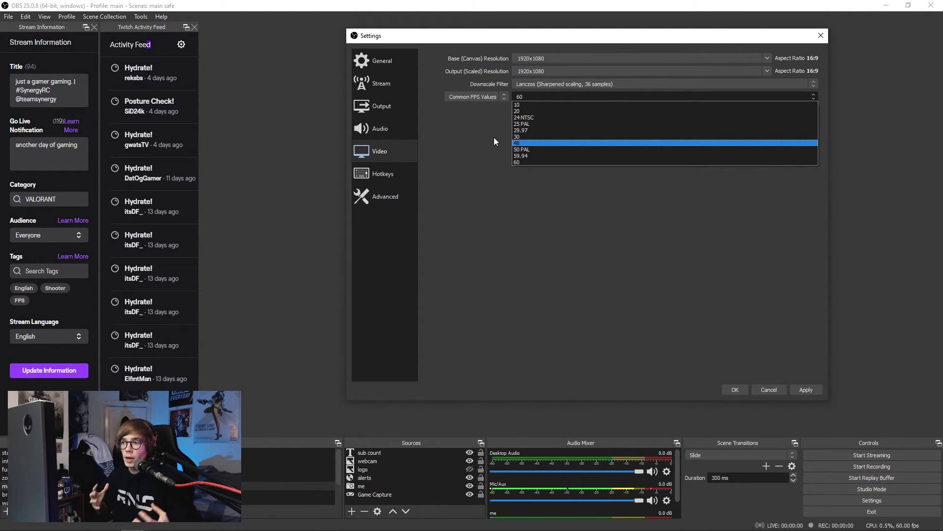
pyautogui.click(494, 141)
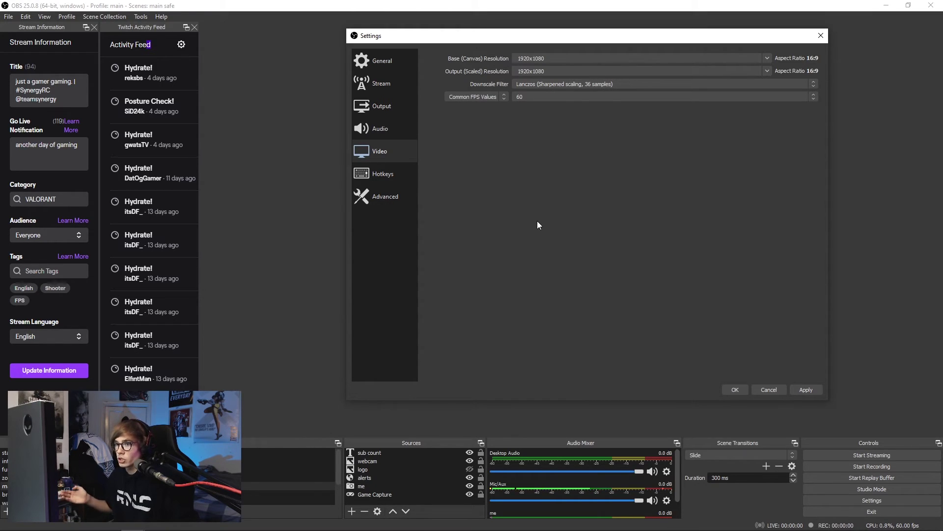
pyautogui.press('Escape')
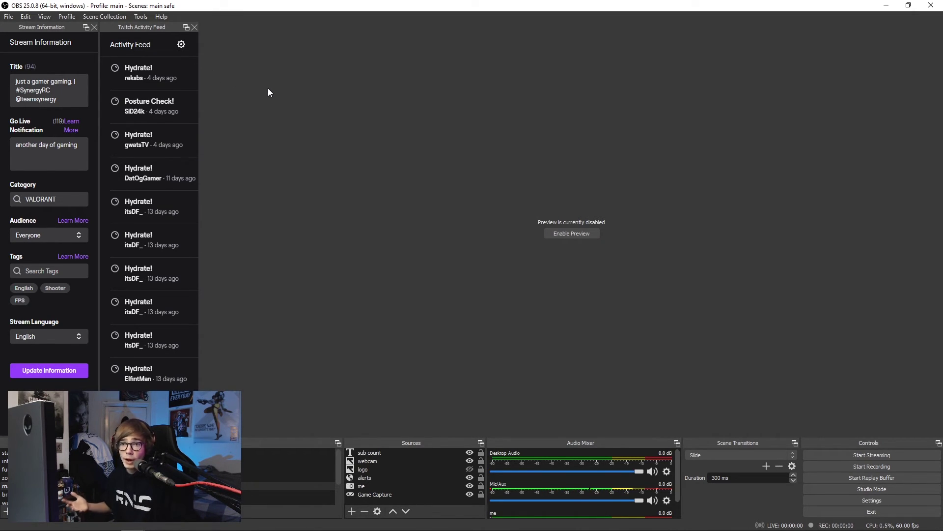
# After glancing at the Profile menu, tick Chat under View > Docks.
pyautogui.click(69, 18)
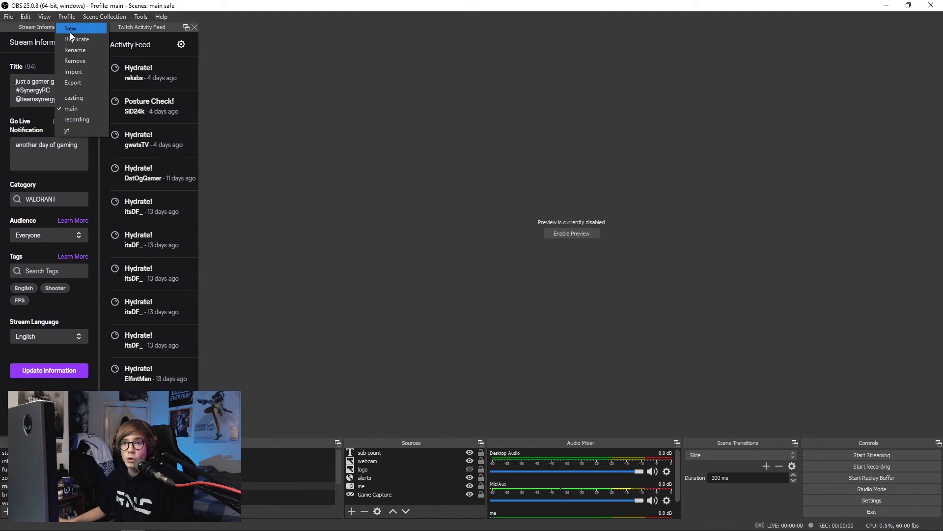
pyautogui.moveTo(42, 15)
pyautogui.moveTo(104, 48)
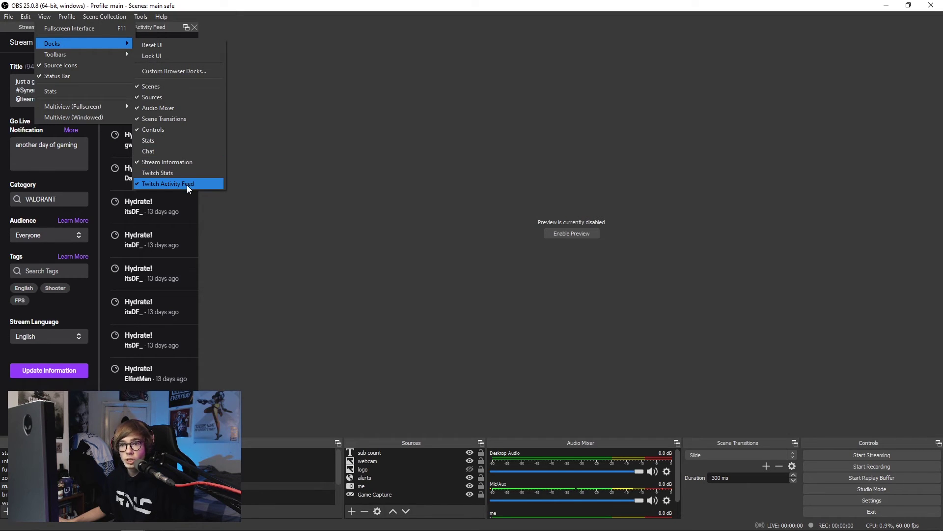
pyautogui.click(175, 152)
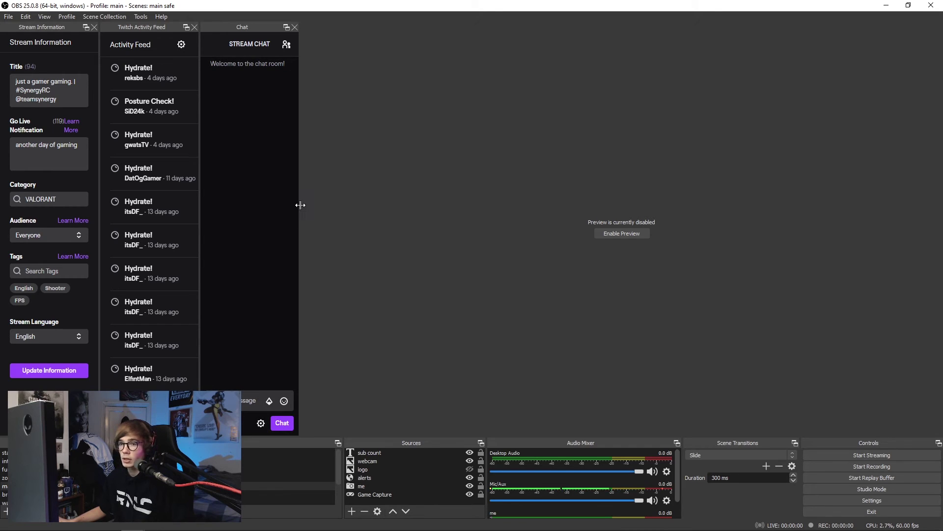
# Close the Chat dock and move the Streamlabs Stream Labels window left over the preview.
pyautogui.click(296, 27)
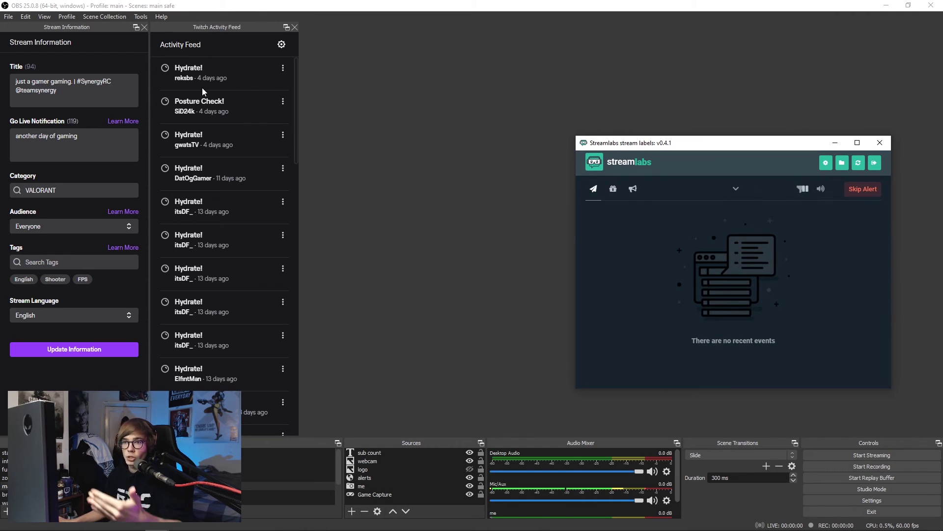
pyautogui.moveTo(718, 148); pyautogui.dragTo(603, 150)
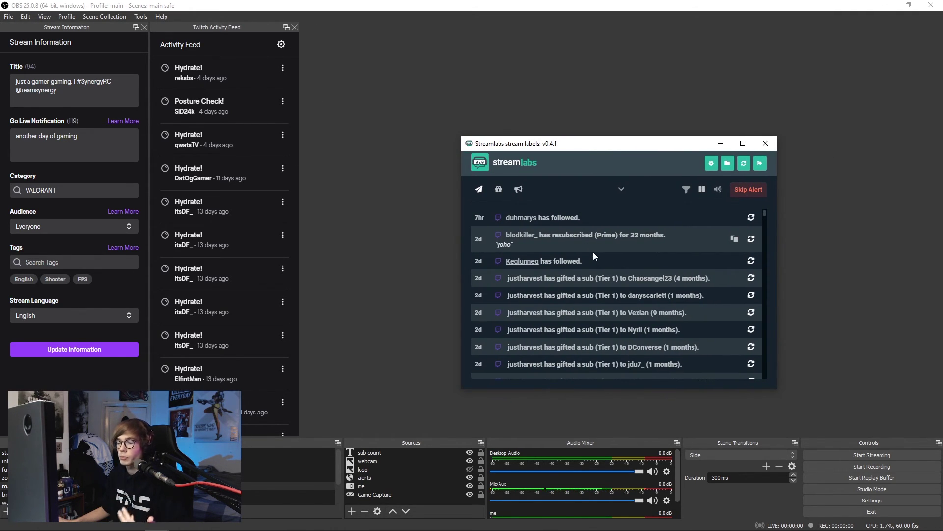